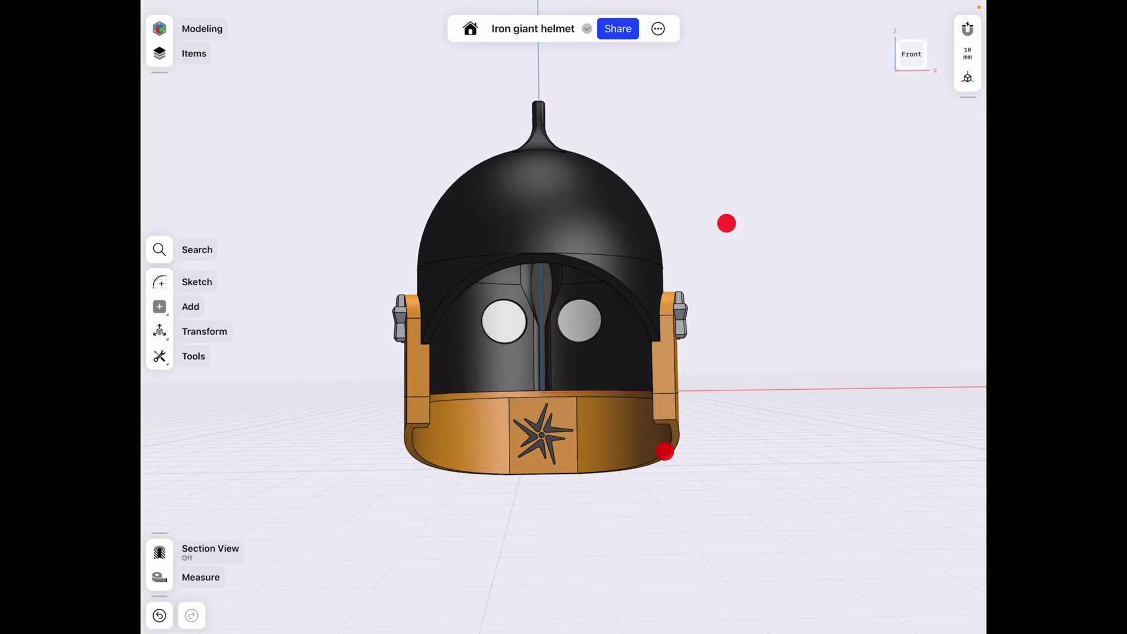
# Orbit the helmet to inspect it from the side and toward its rear
pyautogui.moveTo(727, 221)
pyautogui.mouseDown()
pyautogui.moveTo(761, 261)
pyautogui.moveTo(739, 214)
pyautogui.mouseUp()
pyautogui.scroll(2, 704, 353)
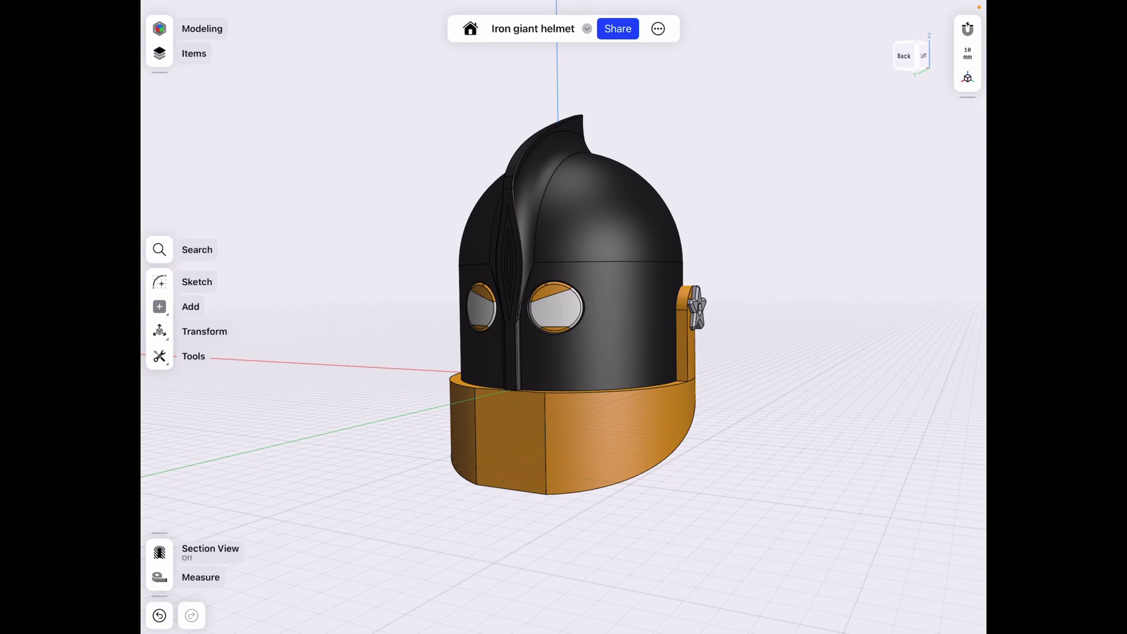
pyautogui.scroll(-2, 643, 317)
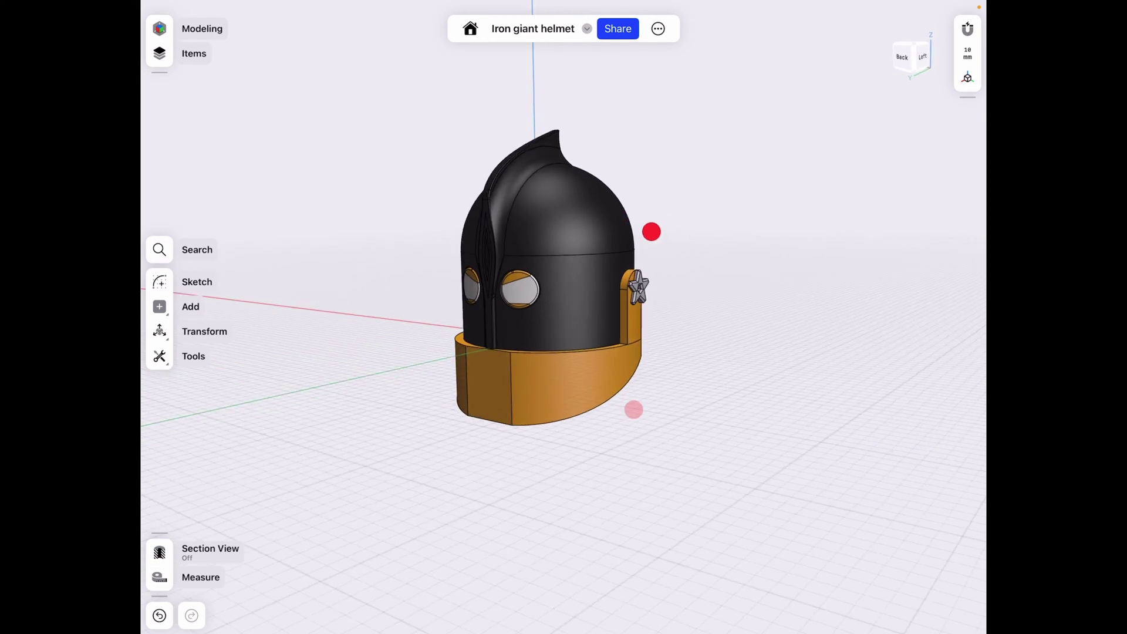
pyautogui.moveTo(652, 232); pyautogui.dragTo(673, 233)
pyautogui.scroll(2, 644, 334)
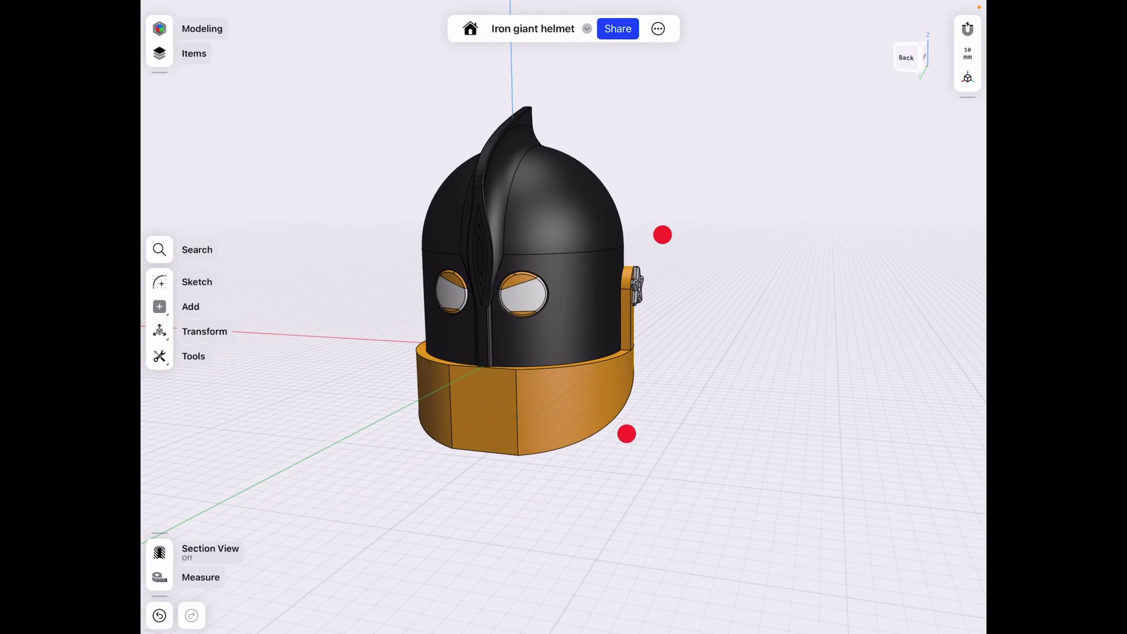
# Switch the project to the Visualization workspace and view the rendered helmet's other side
pyautogui.click(201, 28)
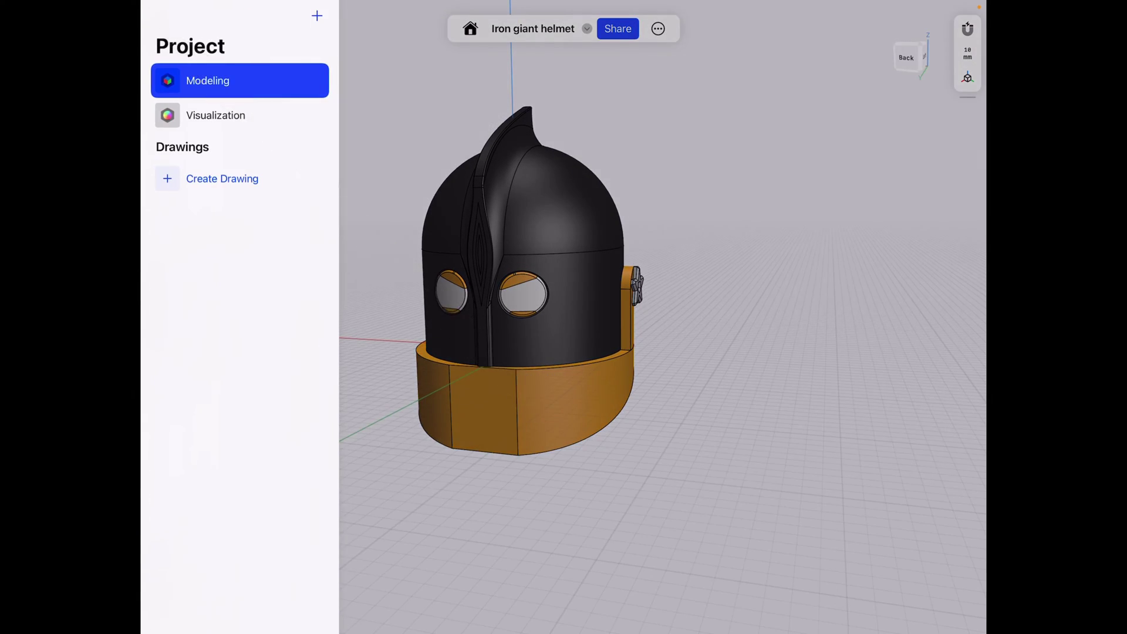
pyautogui.click(214, 113)
pyautogui.moveTo(552, 241); pyautogui.dragTo(621, 247)
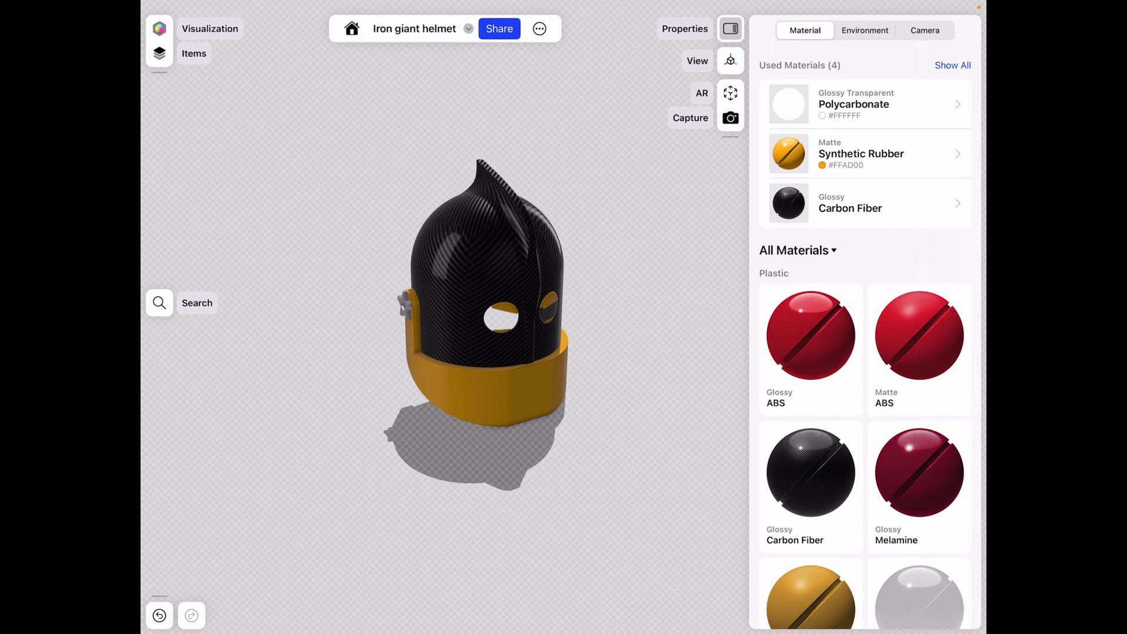
# Preview the Default environment, then keep the Transparent environment
pyautogui.click(865, 30)
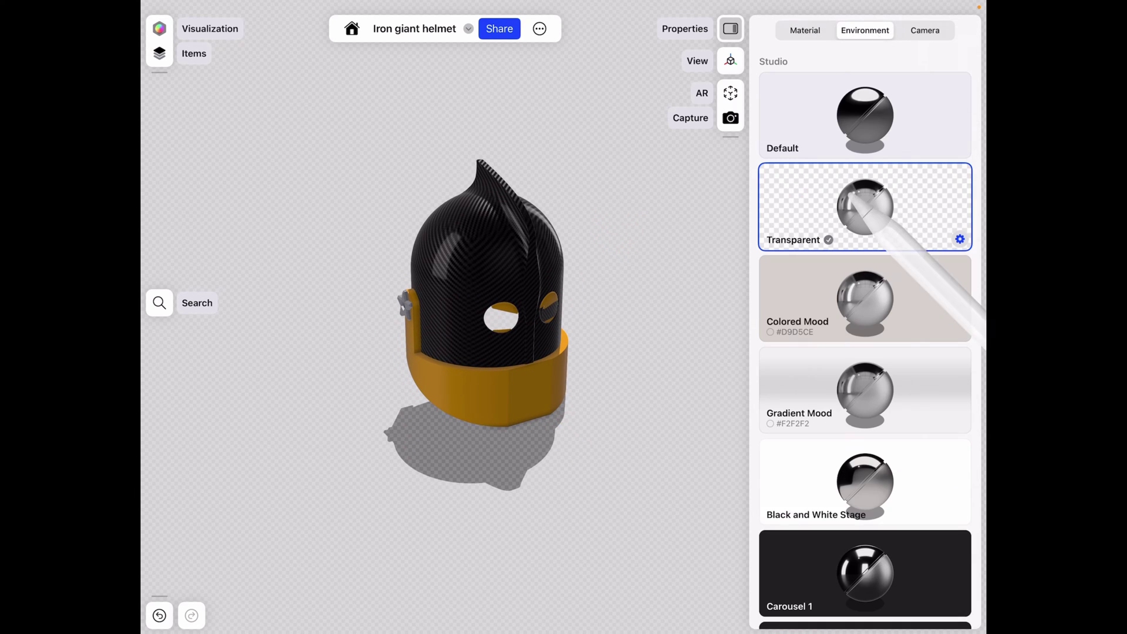
pyautogui.click(907, 132)
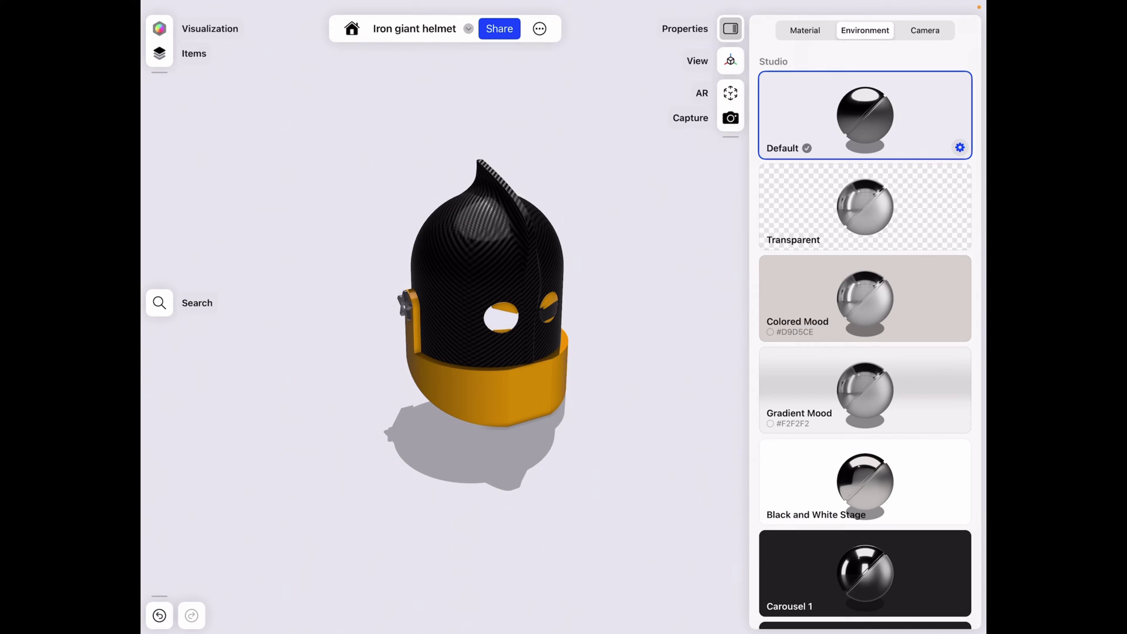
pyautogui.click(861, 201)
# Set Ground Plane to Off in the Transparent environment's settings
pyautogui.moveTo(621, 209)
pyautogui.mouseDown()
pyautogui.moveTo(598, 220)
pyautogui.moveTo(622, 236)
pyautogui.mouseUp()
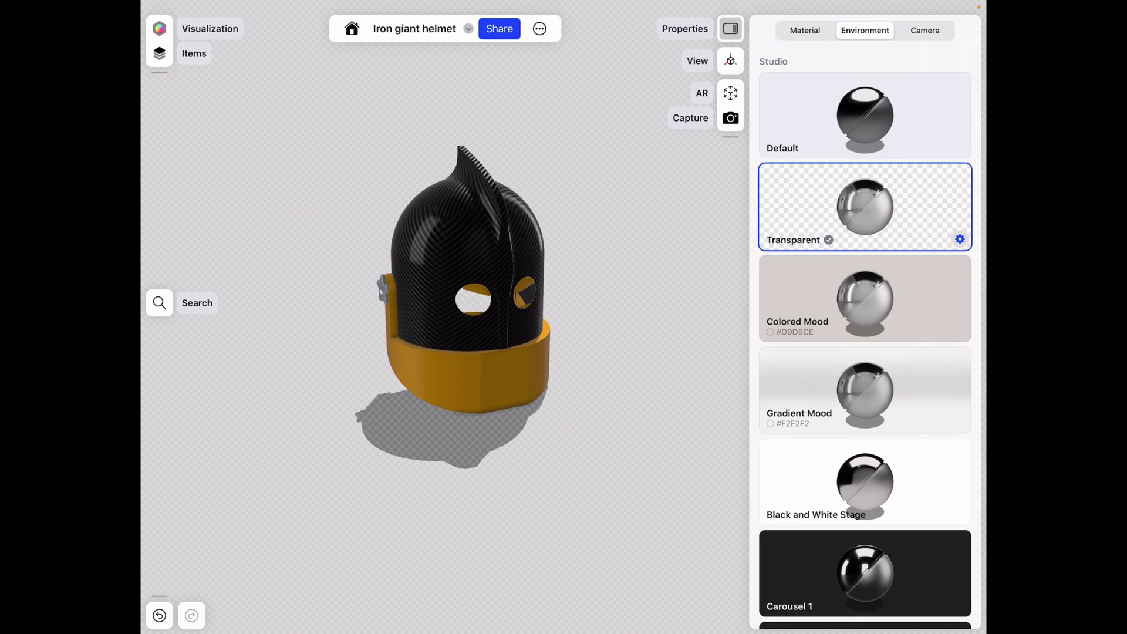
pyautogui.moveTo(582, 260)
pyautogui.mouseDown()
pyautogui.moveTo(618, 199)
pyautogui.moveTo(583, 262)
pyautogui.moveTo(603, 266)
pyautogui.moveTo(517, 270)
pyautogui.mouseUp()
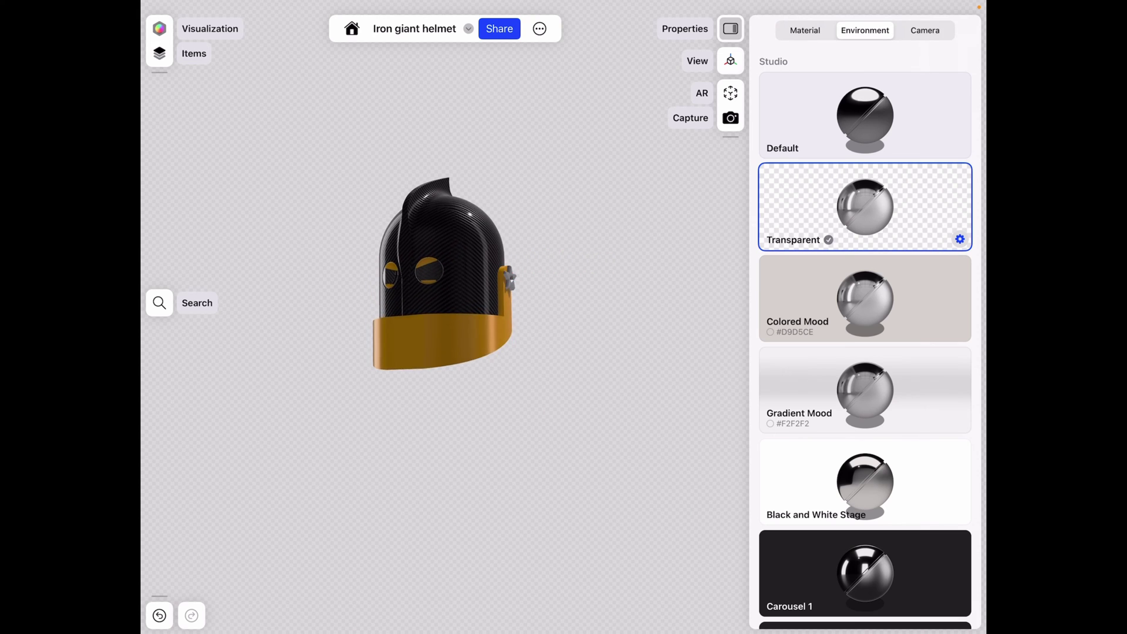
pyautogui.moveTo(590, 254); pyautogui.dragTo(584, 256)
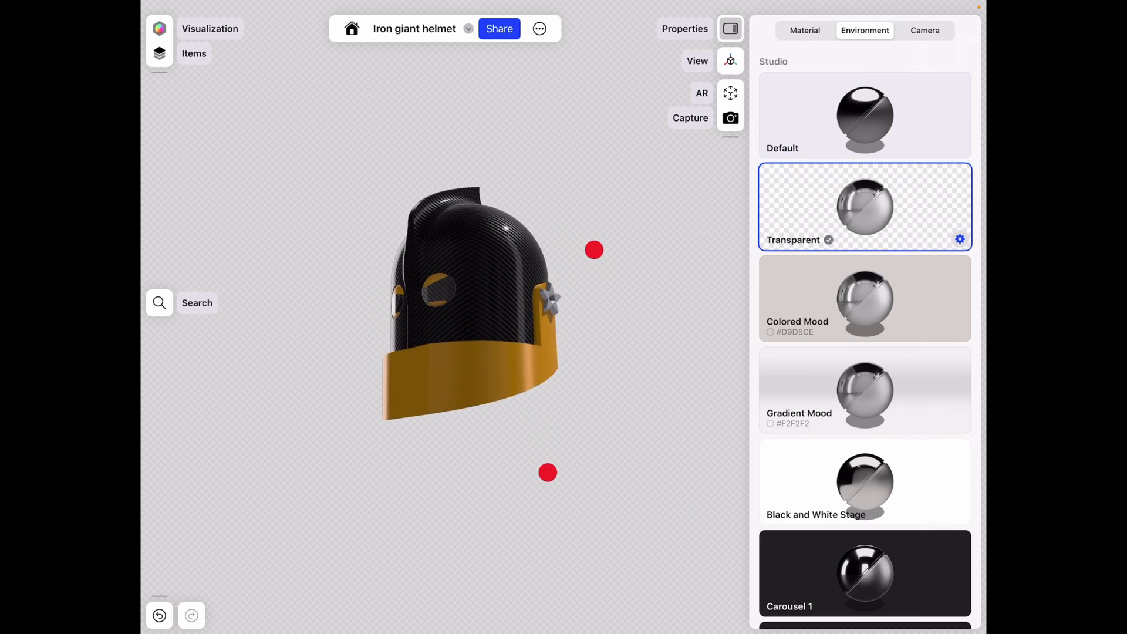
pyautogui.moveTo(562, 275); pyautogui.dragTo(599, 263)
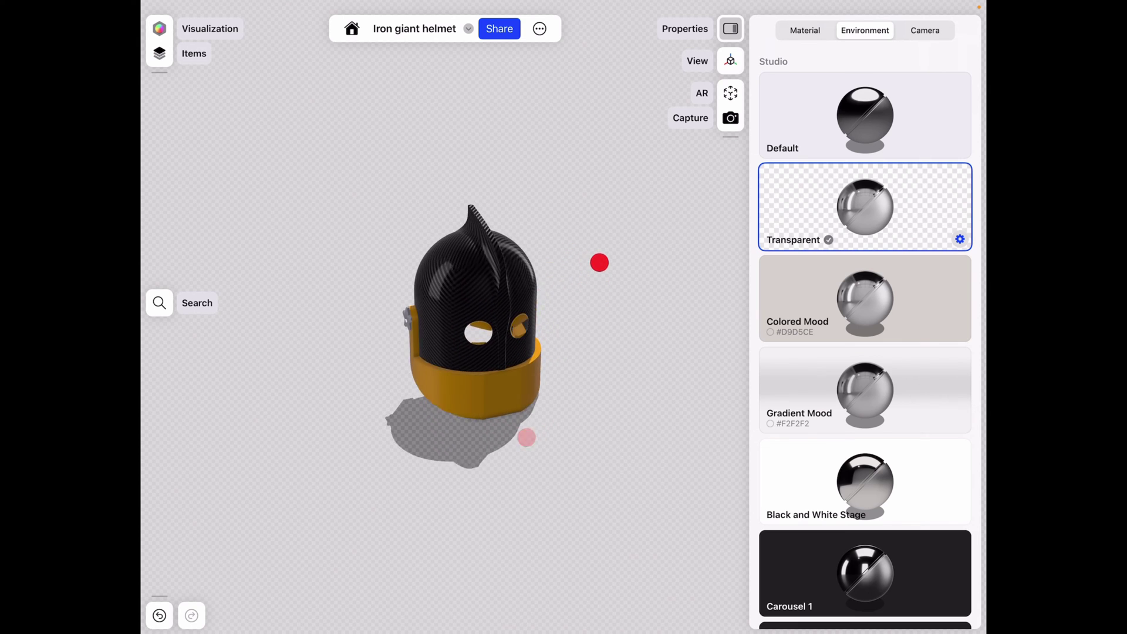
pyautogui.click(960, 240)
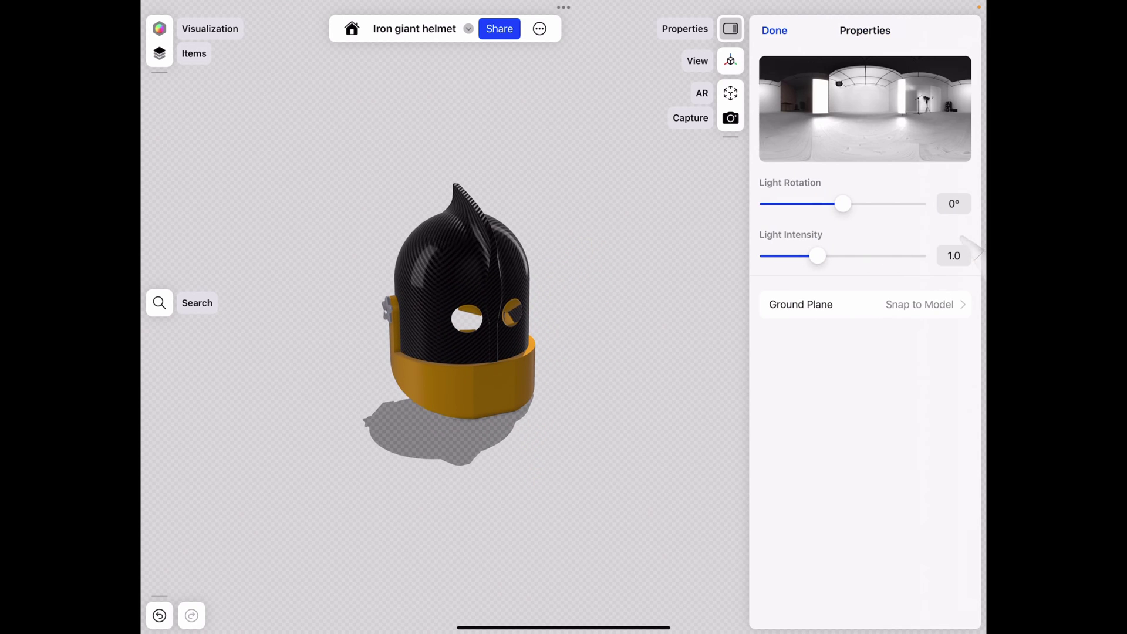
pyautogui.click(829, 305)
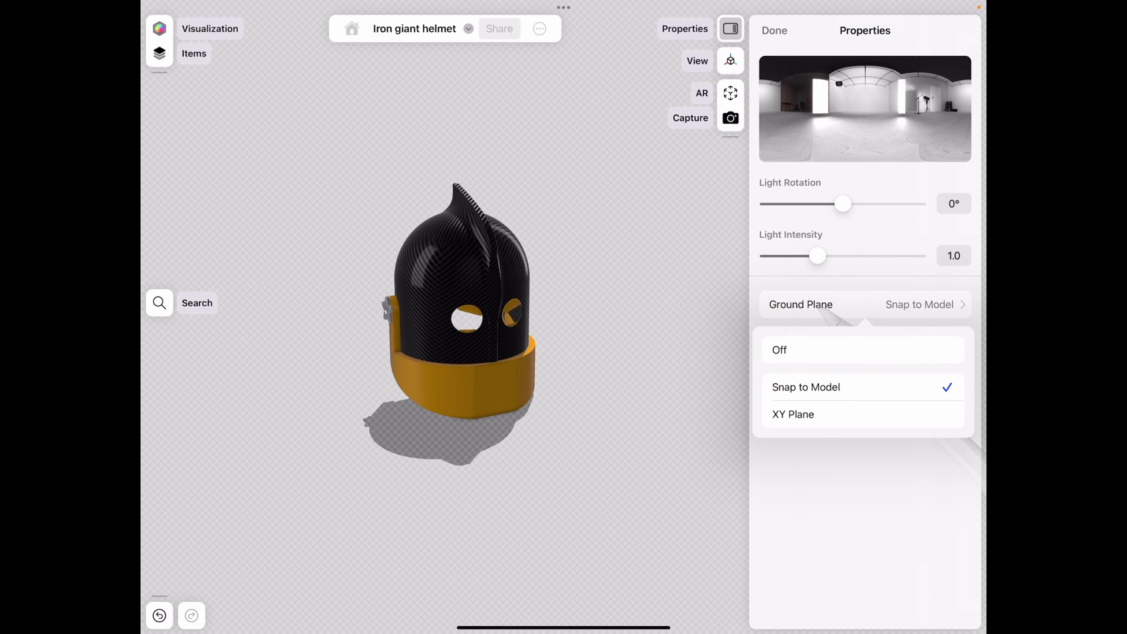
pyautogui.click(779, 350)
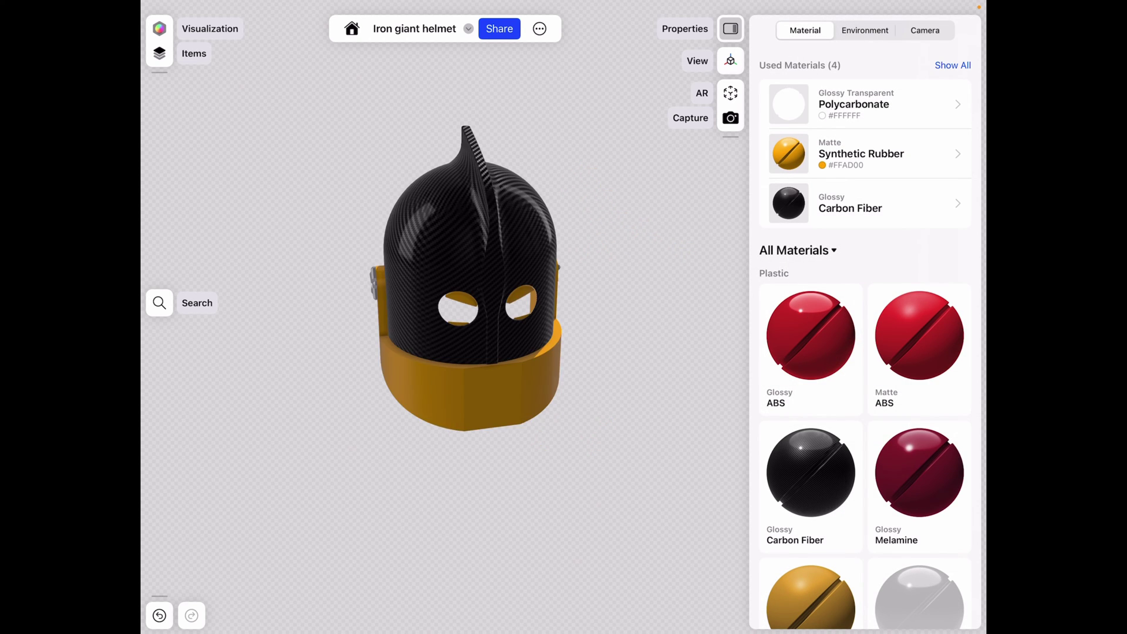
pyautogui.moveTo(614, 212)
pyautogui.mouseDown()
pyautogui.moveTo(650, 203)
pyautogui.moveTo(596, 242)
pyautogui.moveTo(604, 209)
pyautogui.mouseUp()
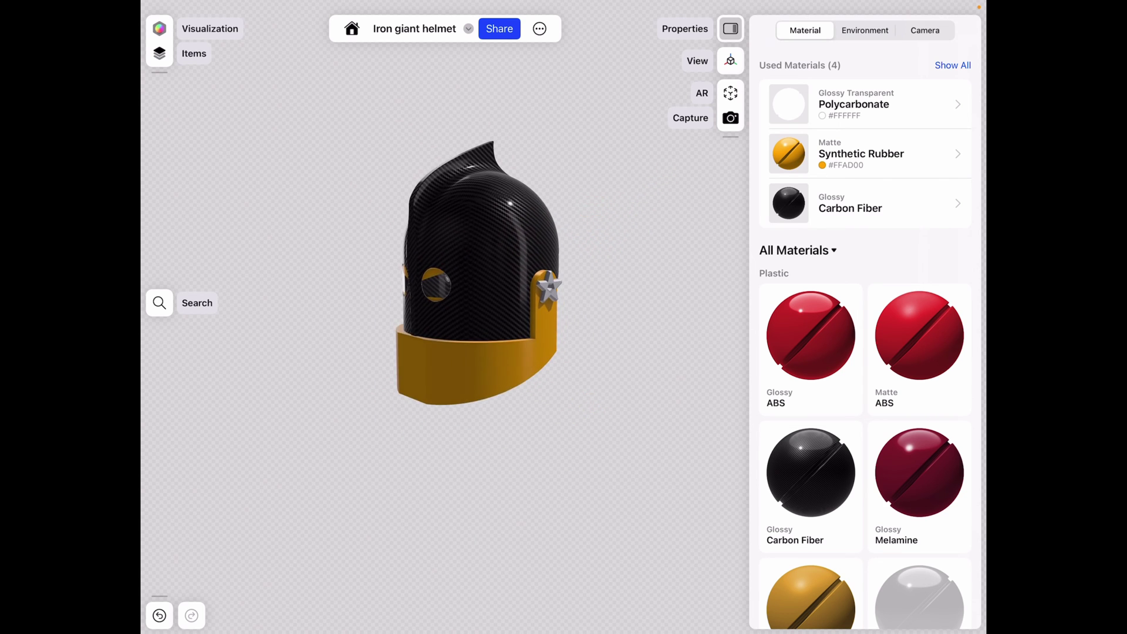